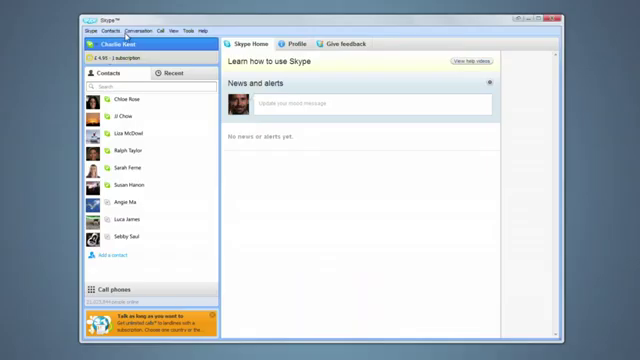
# Browse the Contacts menu and close it once sign-in finishes
pyautogui.click(111, 31)
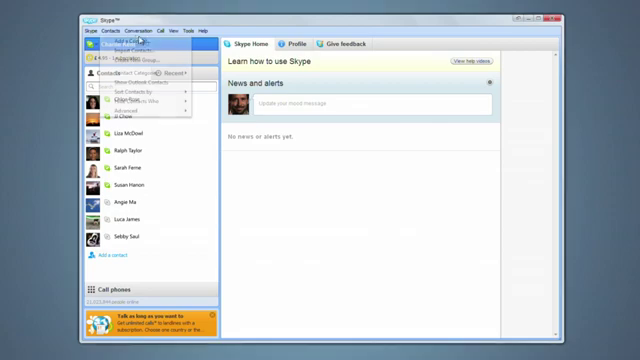
pyautogui.click(152, 41)
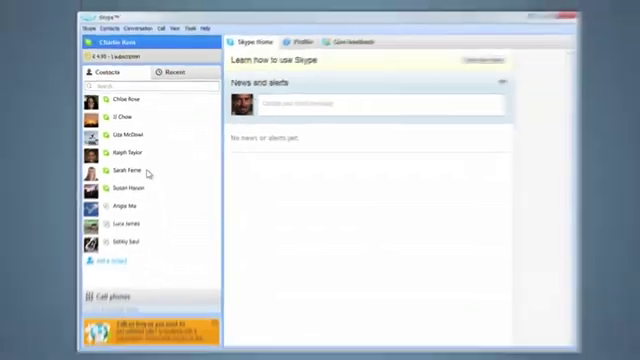
pyautogui.click(147, 171)
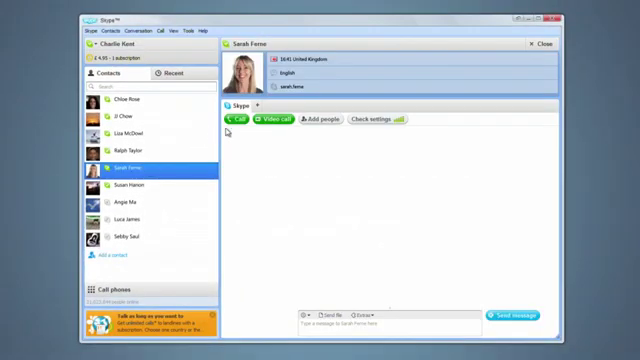
pyautogui.click(282, 121)
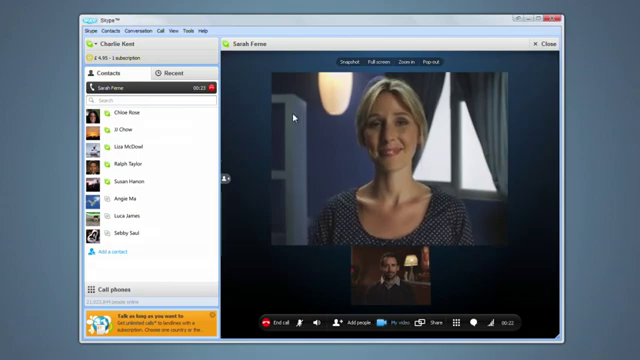
pyautogui.click(380, 62)
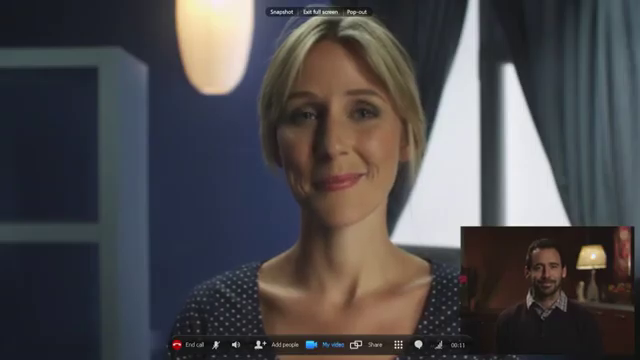